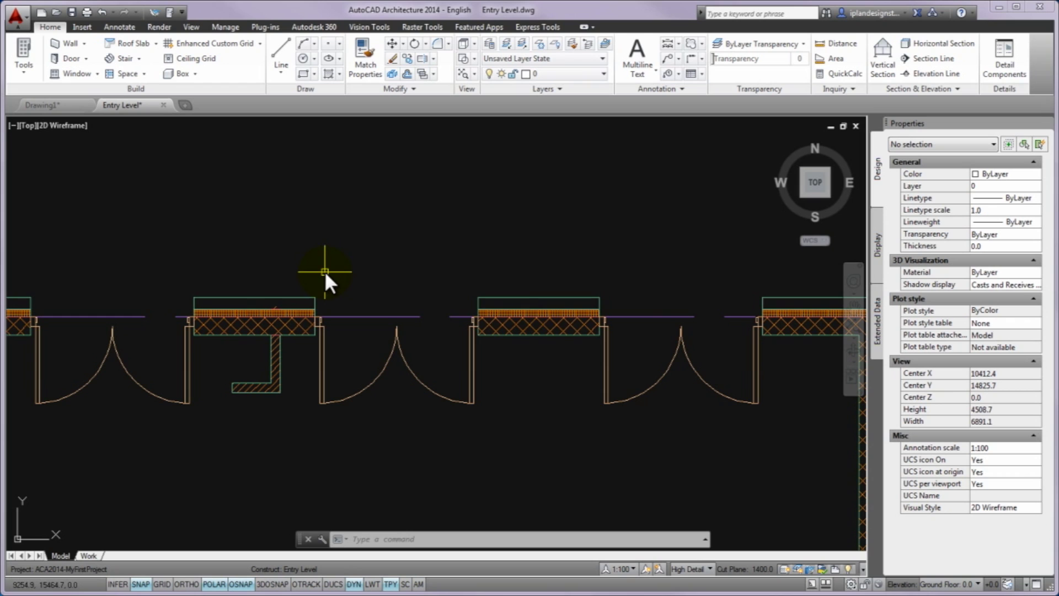
Step: Start editing in place the horizontal exterior wall's endcap at the left jamb of the middle double door, with no profile edge selected
{"action": "left_click", "coordinate": [285, 295]}
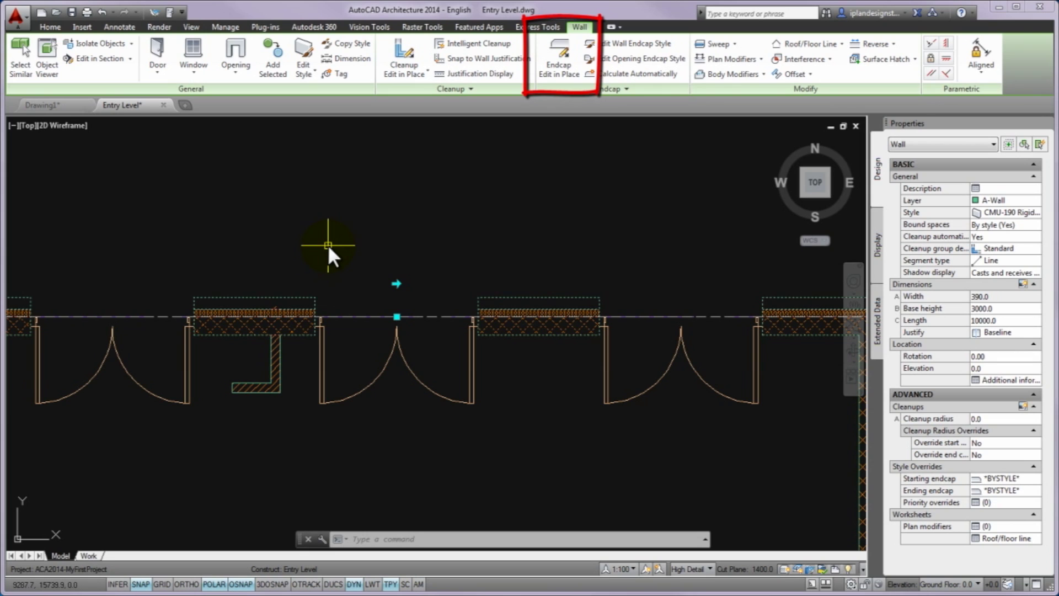
{"action": "left_click", "coordinate": [551, 67]}
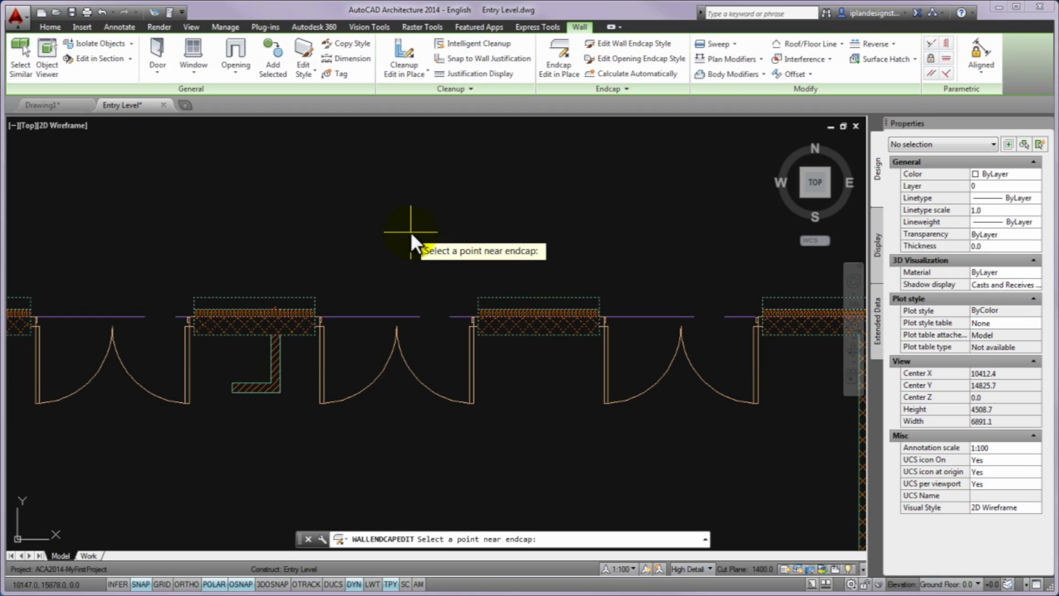
{"action": "left_click", "coordinate": [318, 304]}
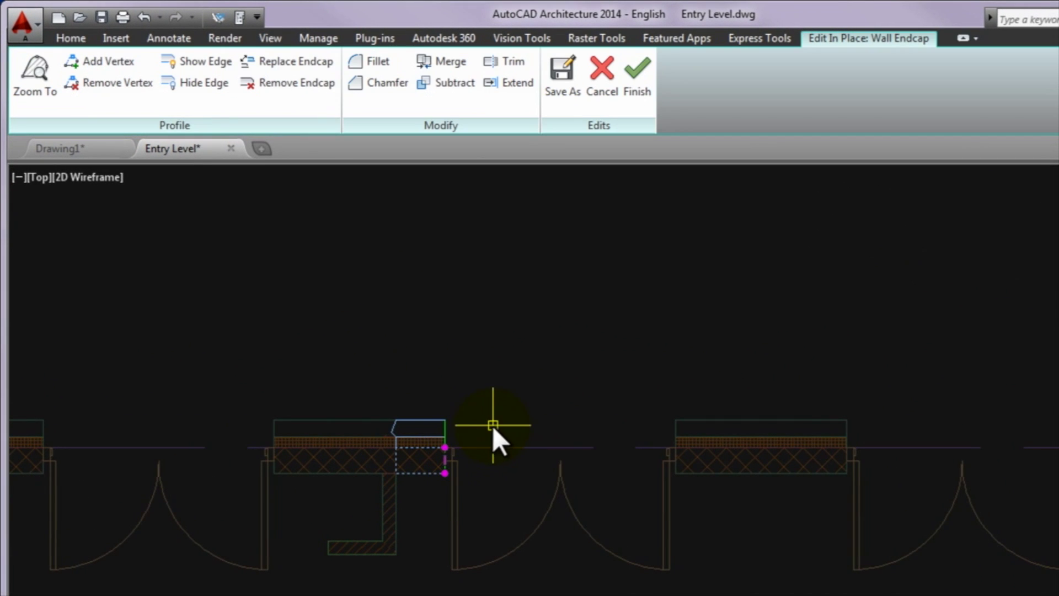
{"action": "scroll", "coordinate": [455, 441], "scroll_direction": "up", "scroll_amount": 4}
{"action": "middle_click_drag", "start_coordinate": [514, 437], "coordinate": [425, 379]}
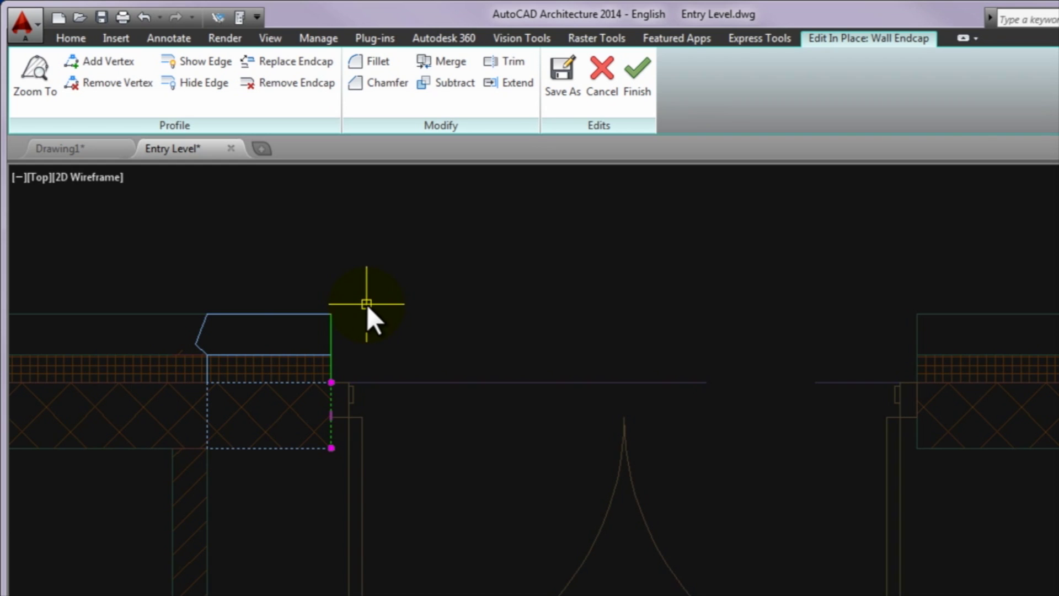
{"action": "key", "text": "Escape"}
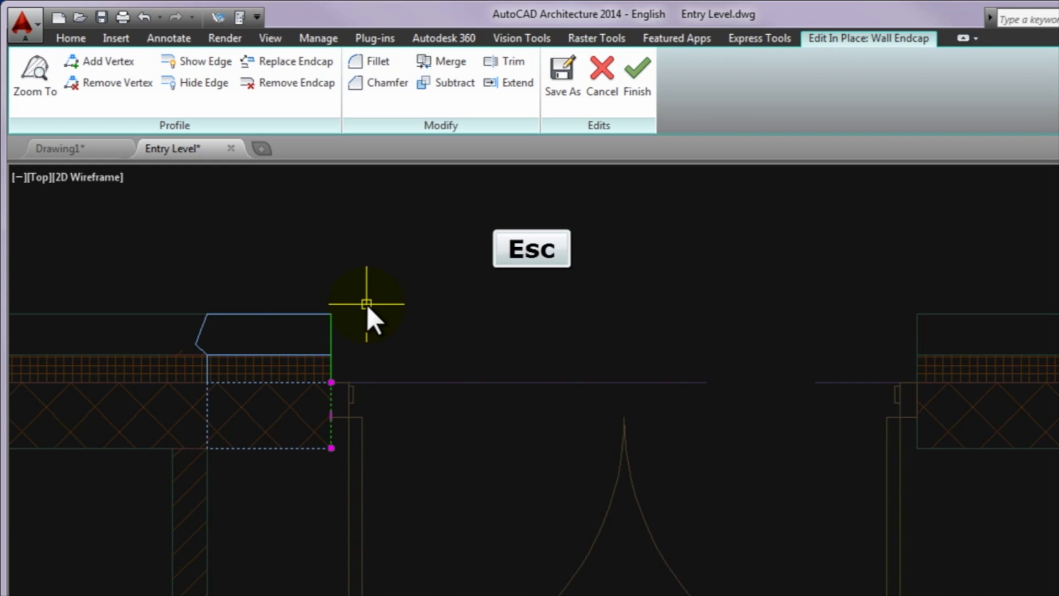
{"action": "key", "text": "Escape"}
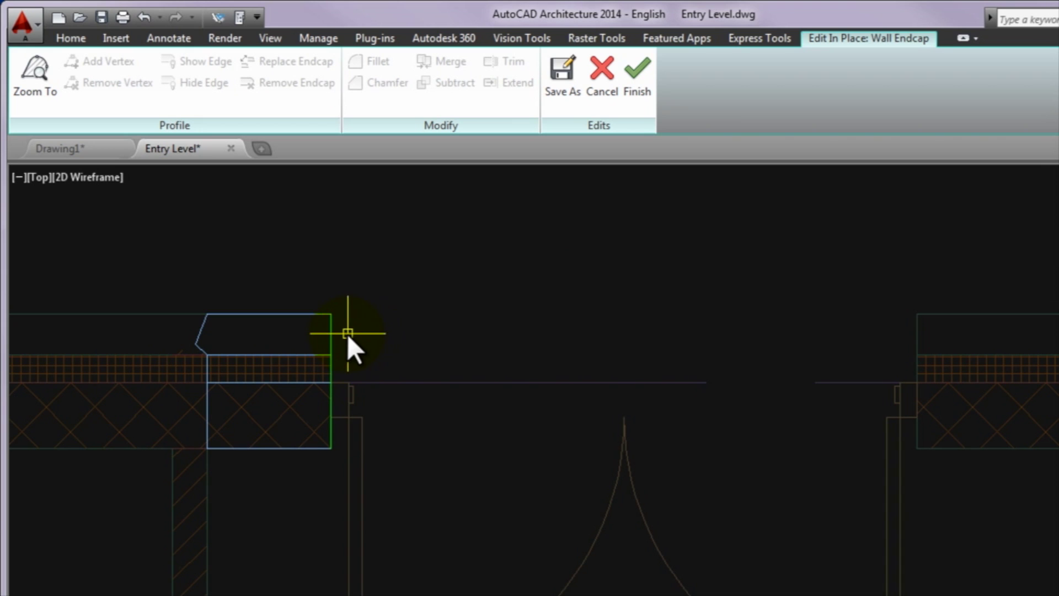
Step: Offset the outer wall layer's endcap edge 60 into the door opening, then offset its inner return edge to the block layer's outer face
{"action": "left_click", "coordinate": [331, 334]}
{"action": "mouse_move", "coordinate": [331, 334]}
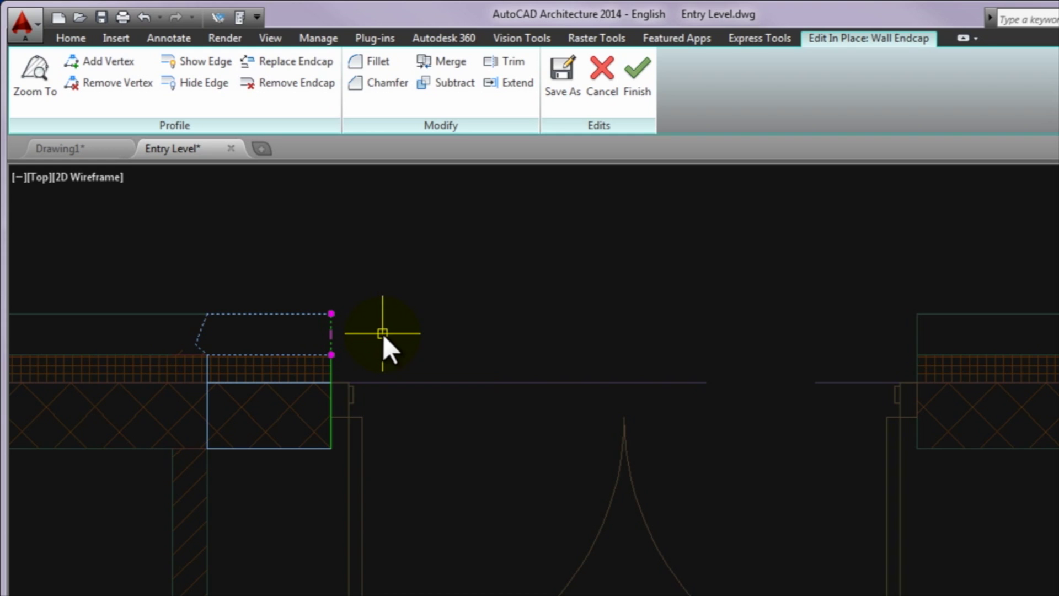
{"action": "left_click", "coordinate": [333, 337]}
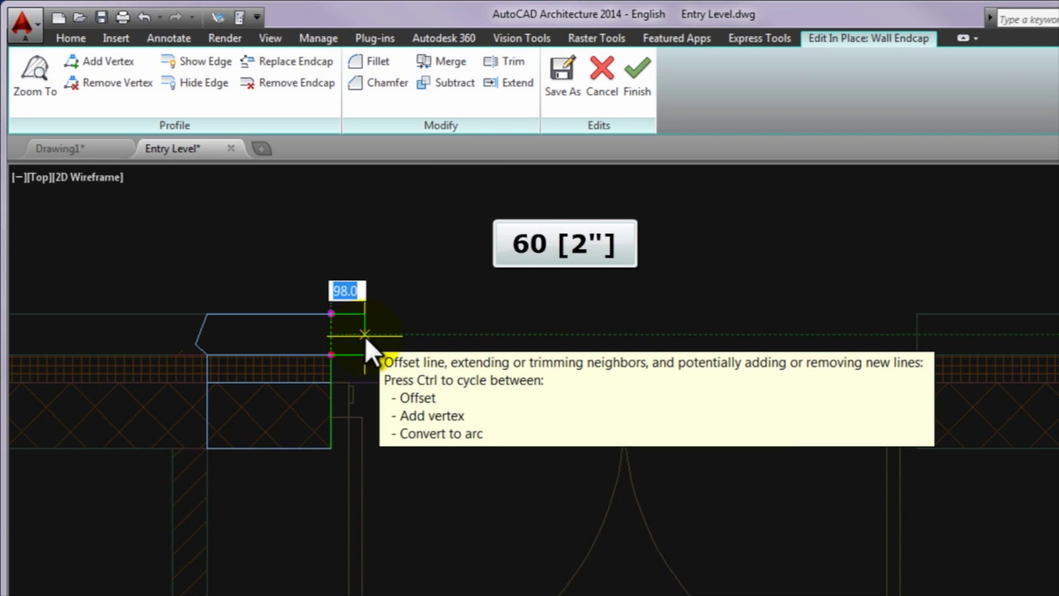
{"action": "type", "text": "60"}
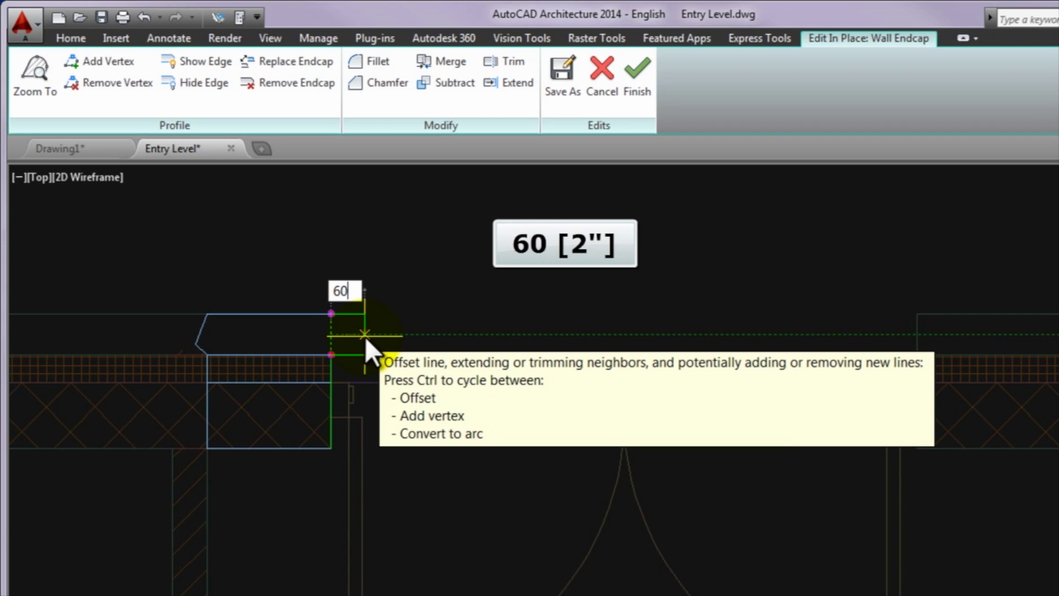
{"action": "key", "text": "Return"}
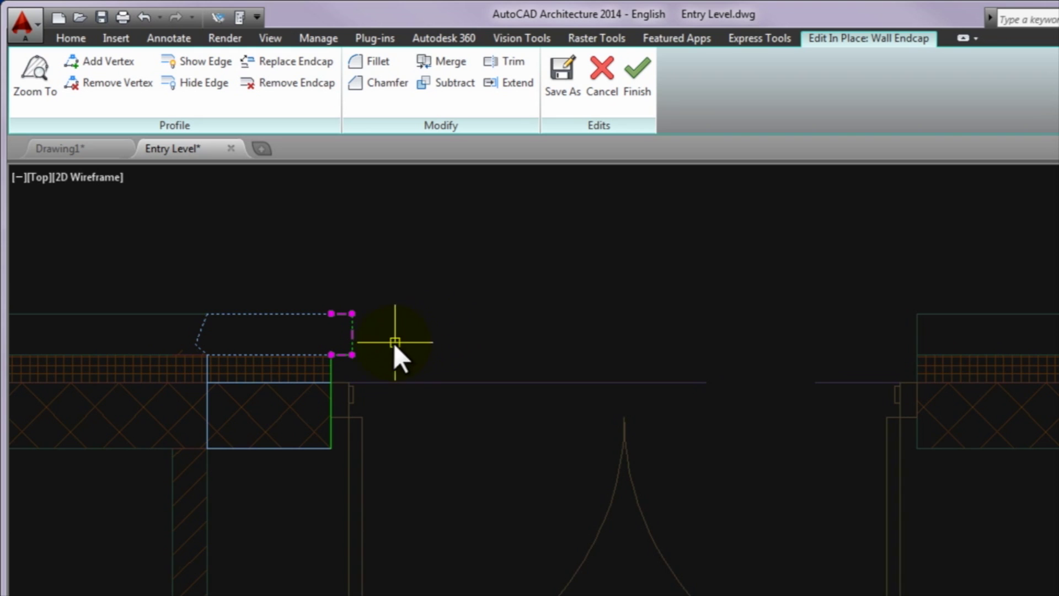
{"action": "left_click", "coordinate": [339, 356]}
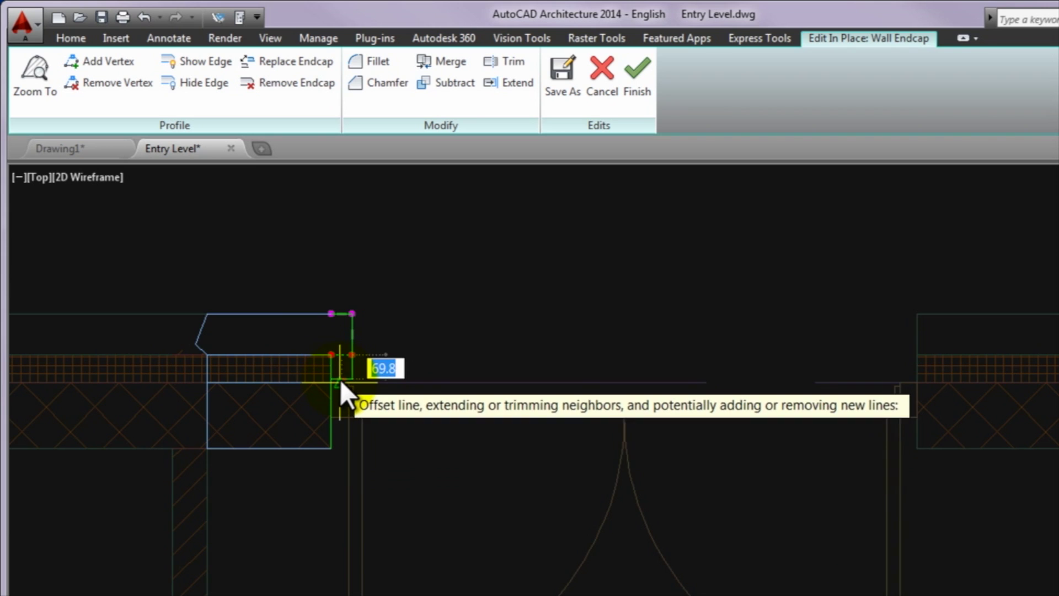
{"action": "left_click", "coordinate": [340, 382]}
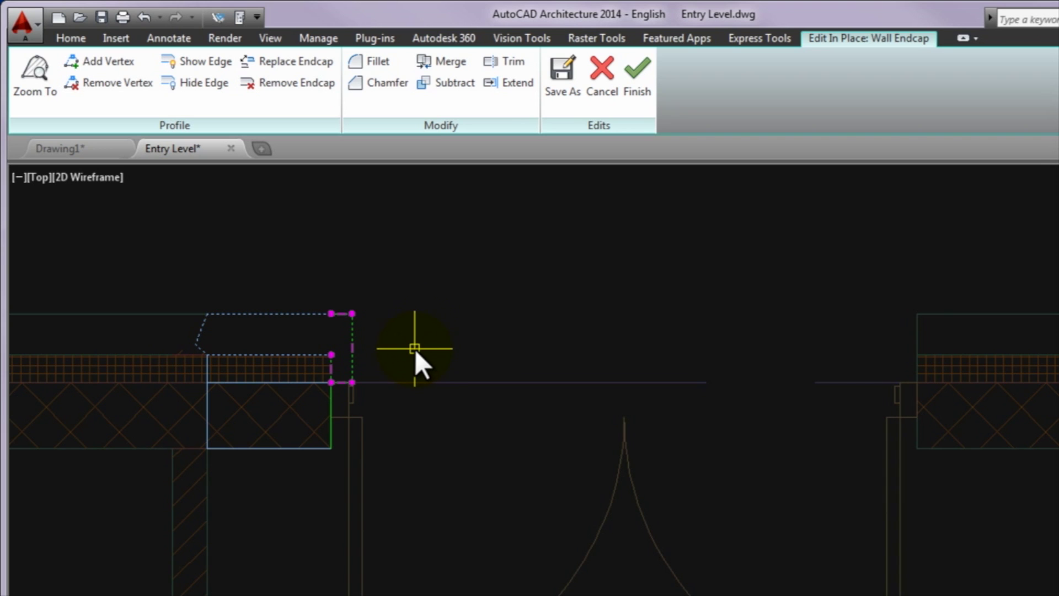
Step: Save the profile as opening endcap style "Door 3D" and wall endcap style "Door 2D", applied to start, end and head but not sill
{"action": "left_click", "coordinate": [563, 89]}
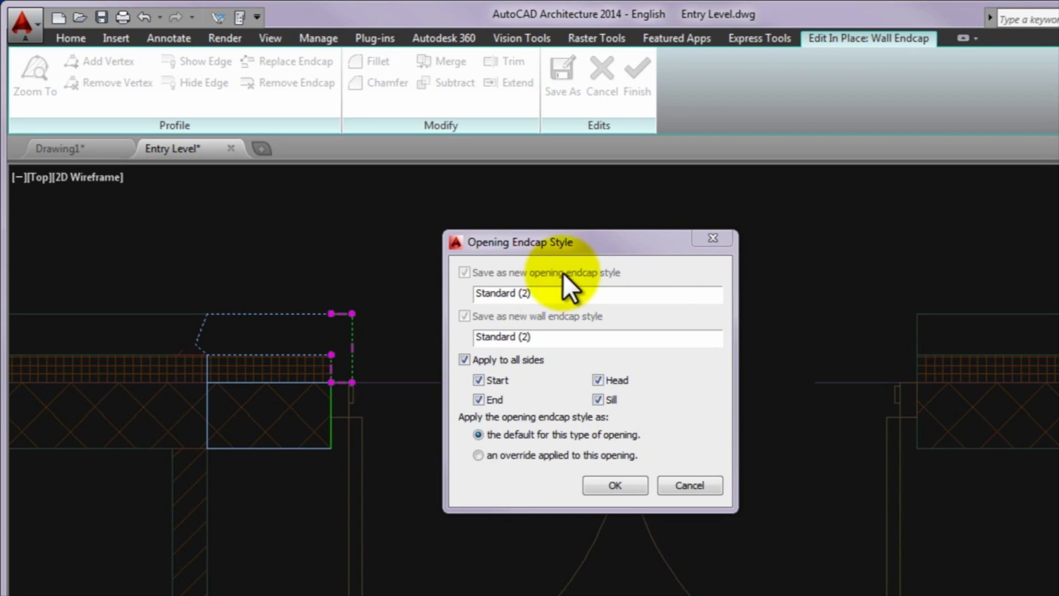
{"action": "left_click_drag", "start_coordinate": [612, 293], "coordinate": [478, 294]}
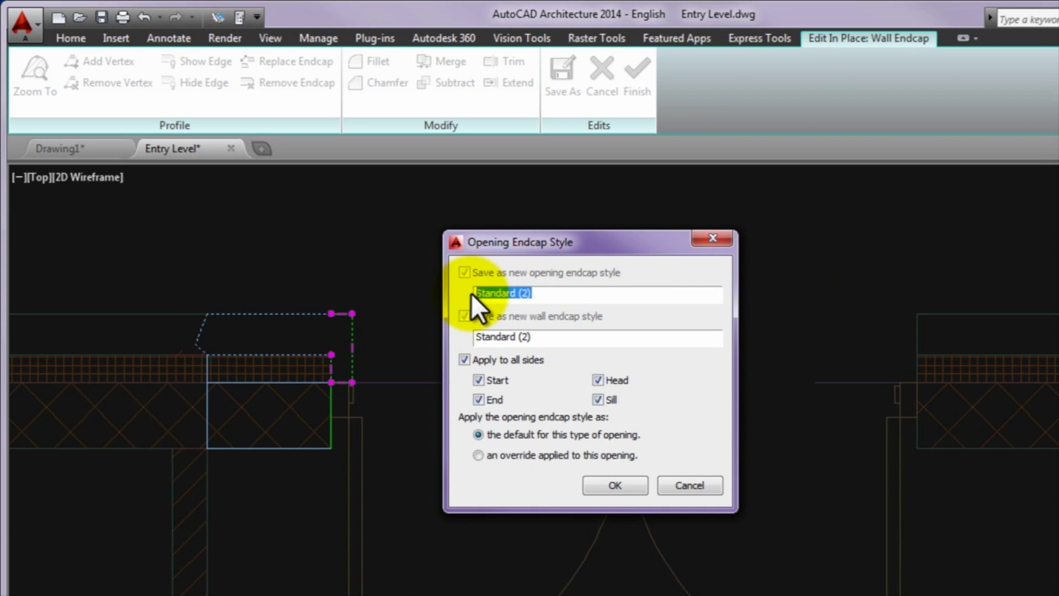
{"action": "type", "text": "Door"}
{"action": "type", "text": "3D"}
{"action": "left_click_drag", "start_coordinate": [548, 338], "coordinate": [456, 338]}
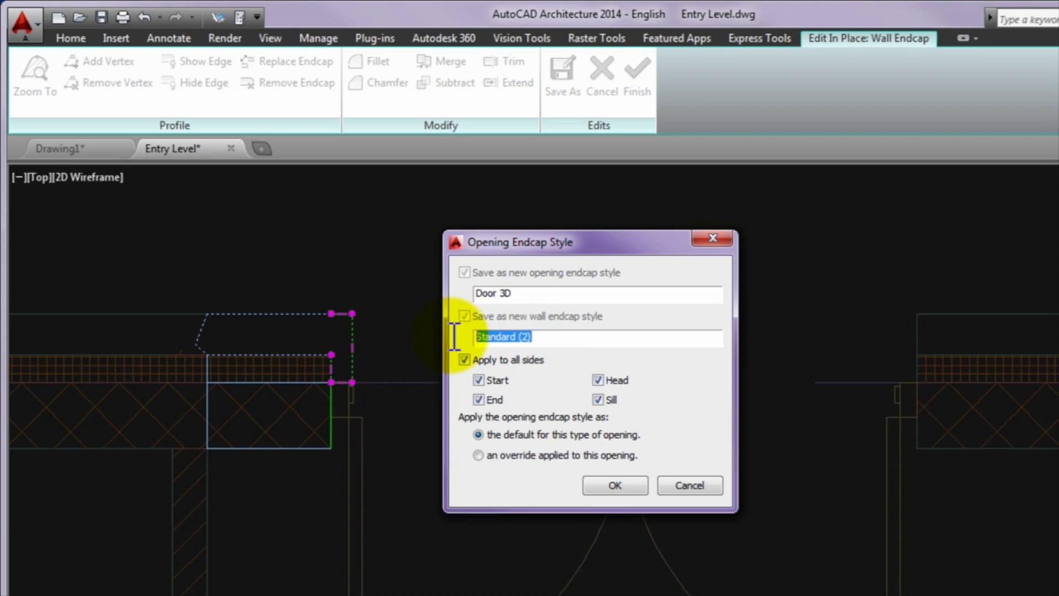
{"action": "type", "text": "Doo"}
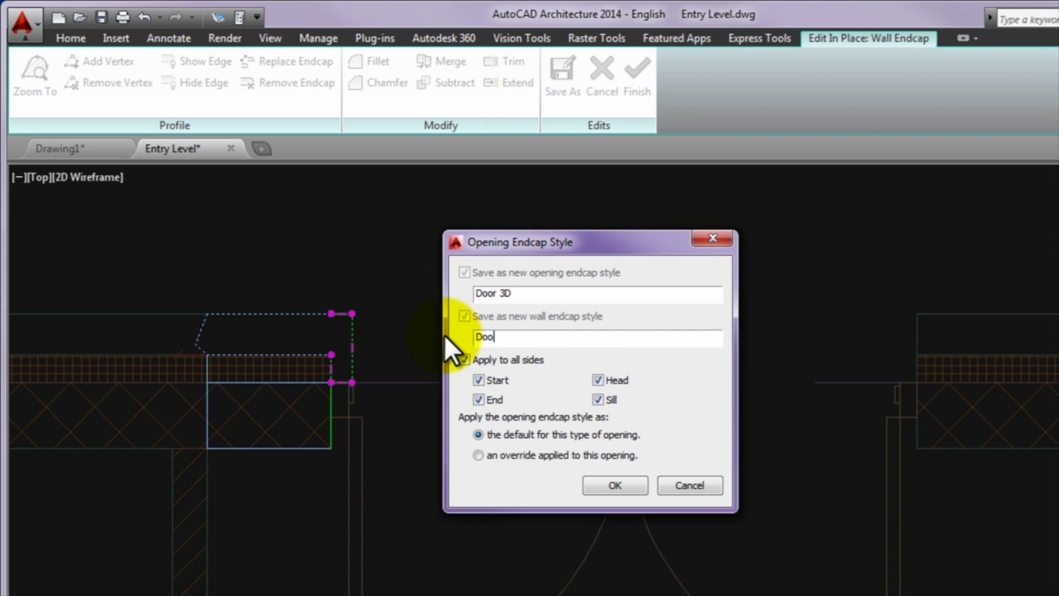
{"action": "type", "text": "r 2D"}
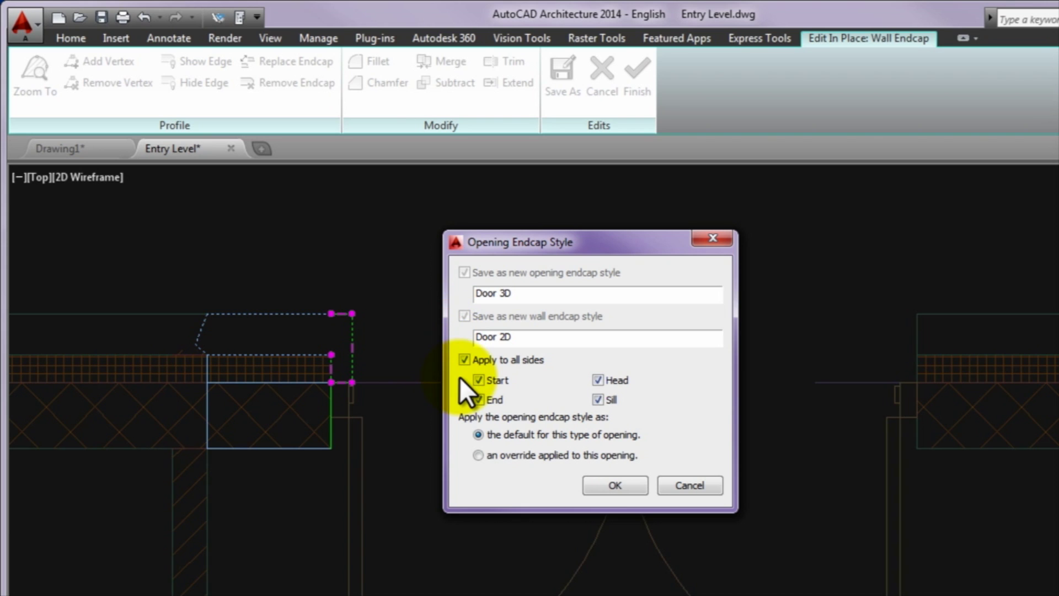
{"action": "left_click", "coordinate": [598, 399]}
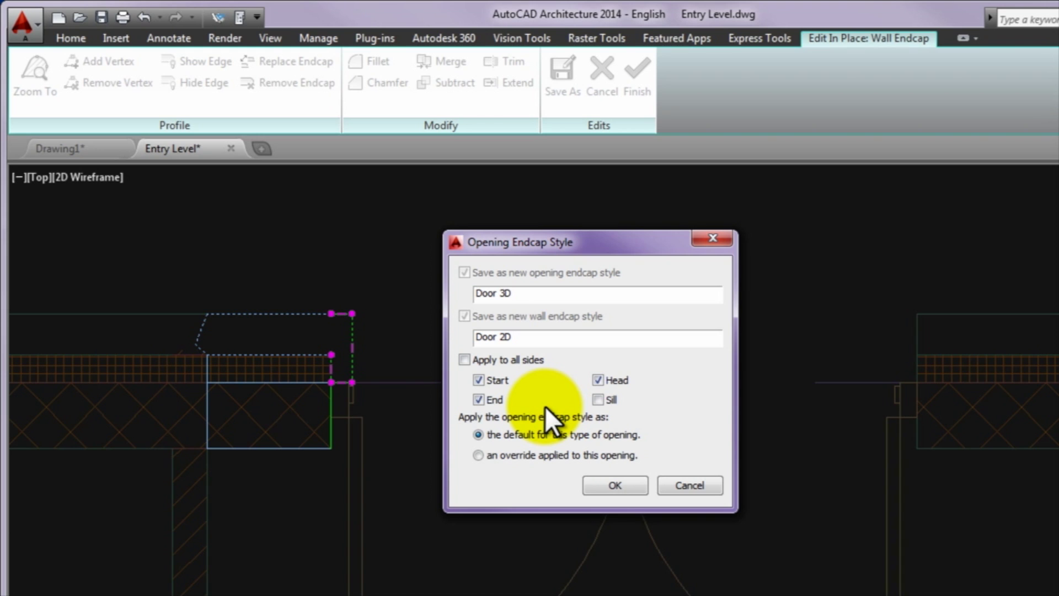
{"action": "left_click", "coordinate": [609, 483]}
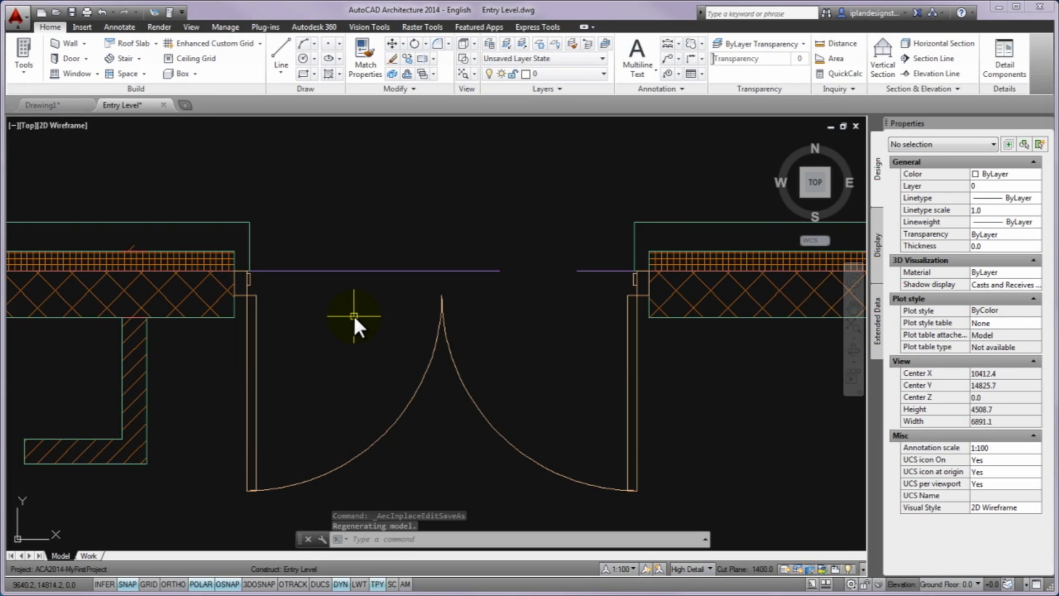
Step: Select all the matching double doors and set their width to 1700 and height to 2500, leaving nothing selected
{"action": "scroll", "coordinate": [353, 315], "scroll_direction": "down", "scroll_amount": 3}
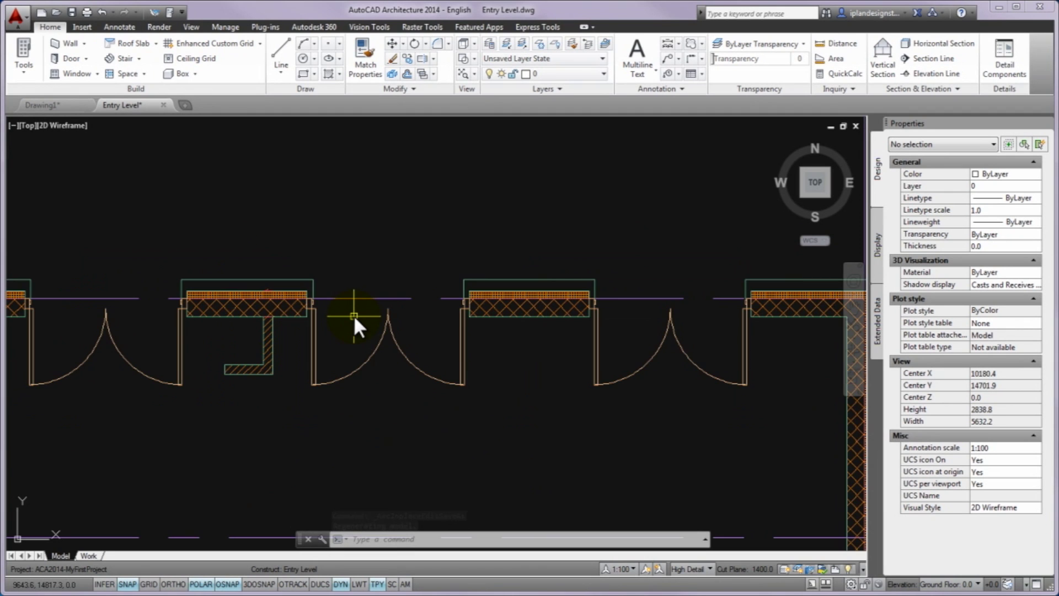
{"action": "middle_click_drag", "start_coordinate": [353, 315], "coordinate": [374, 330]}
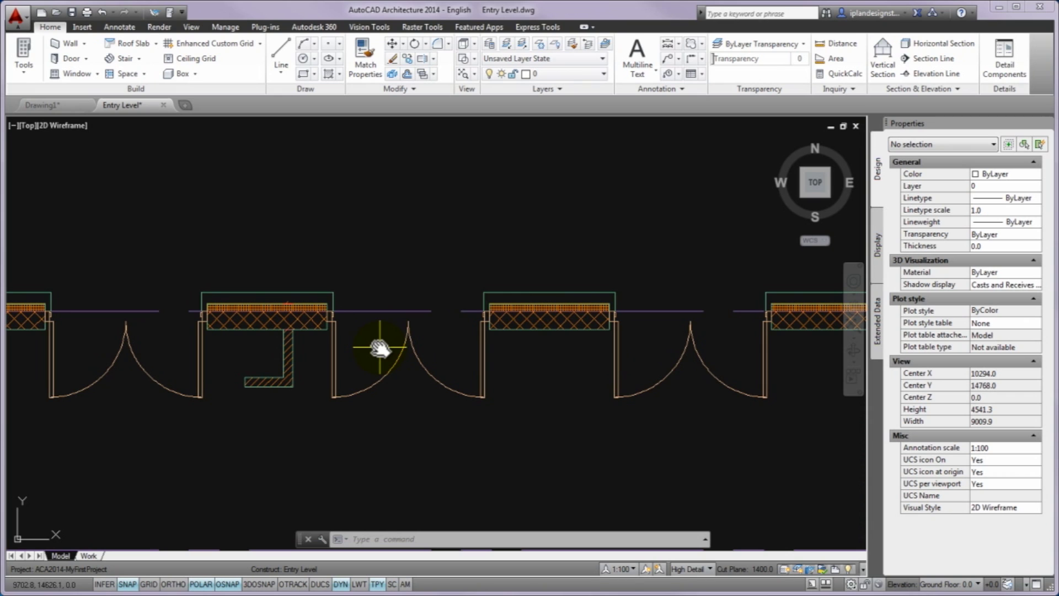
{"action": "scroll", "coordinate": [375, 309], "scroll_direction": "up", "scroll_amount": 1}
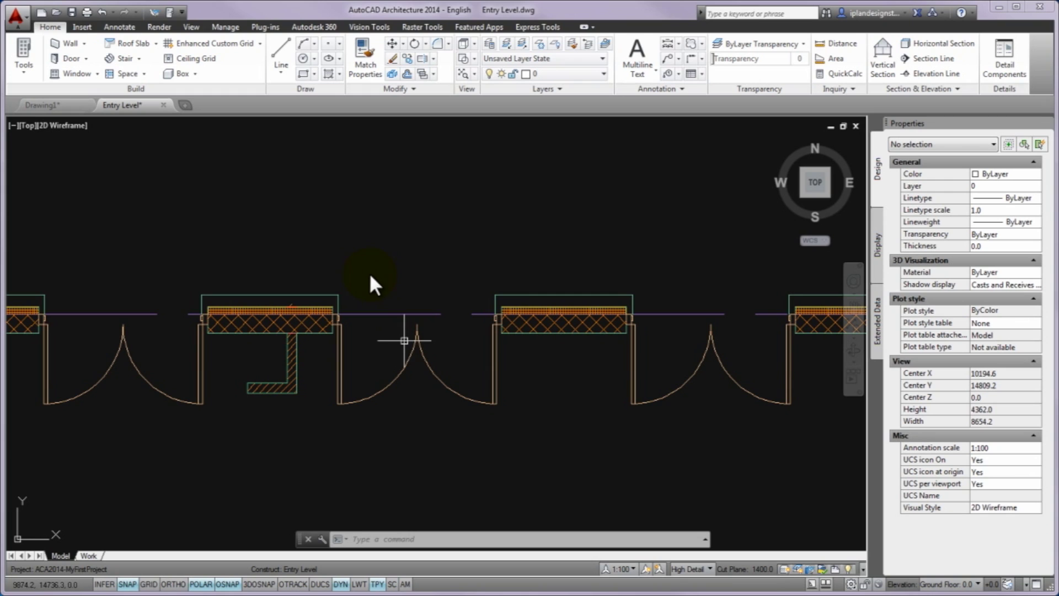
{"action": "left_click", "coordinate": [407, 354]}
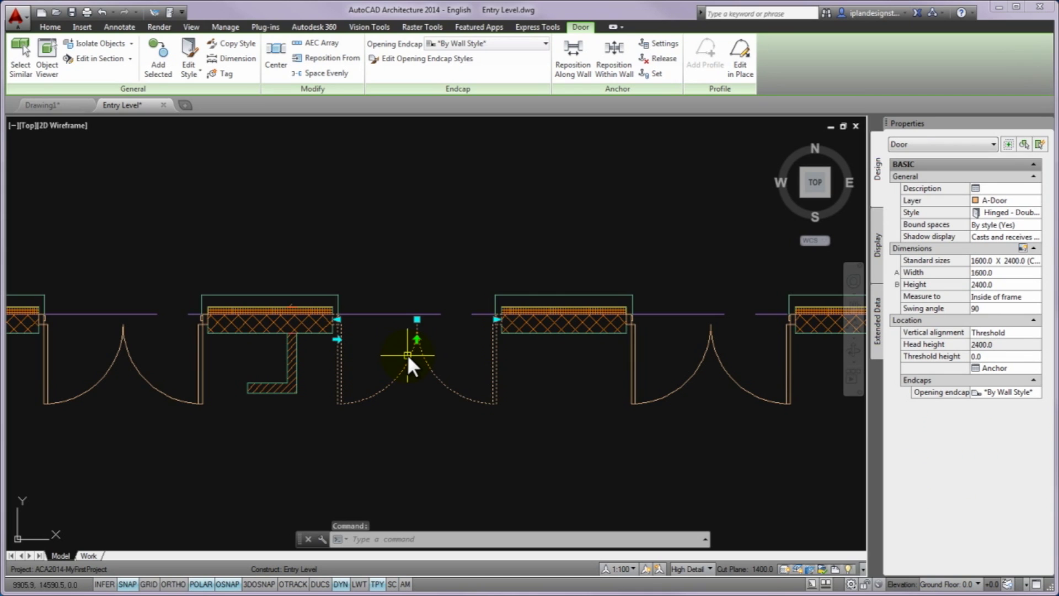
{"action": "right_click", "coordinate": [370, 179]}
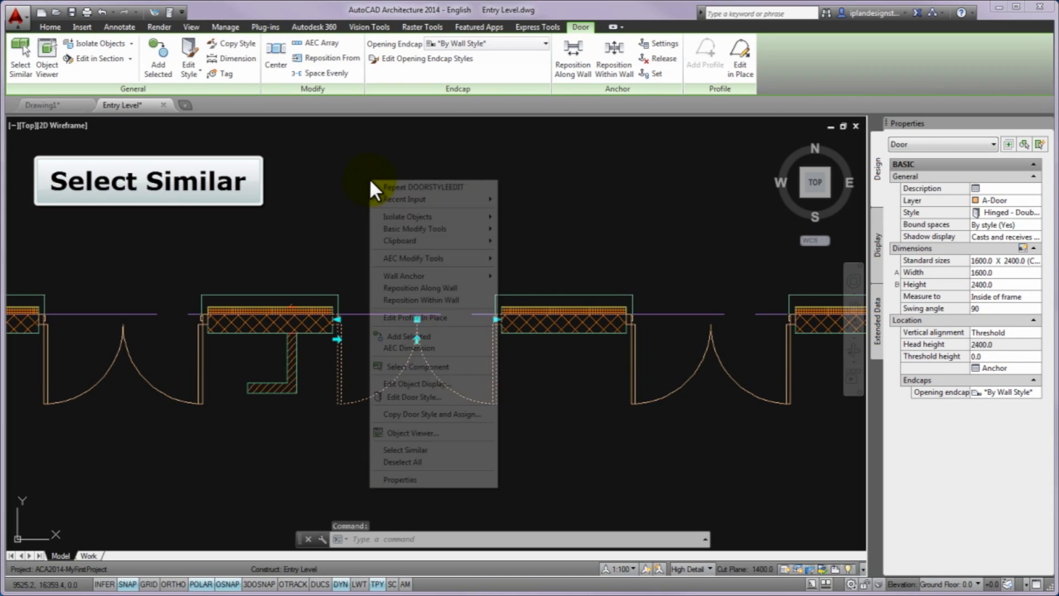
{"action": "left_click", "coordinate": [429, 450]}
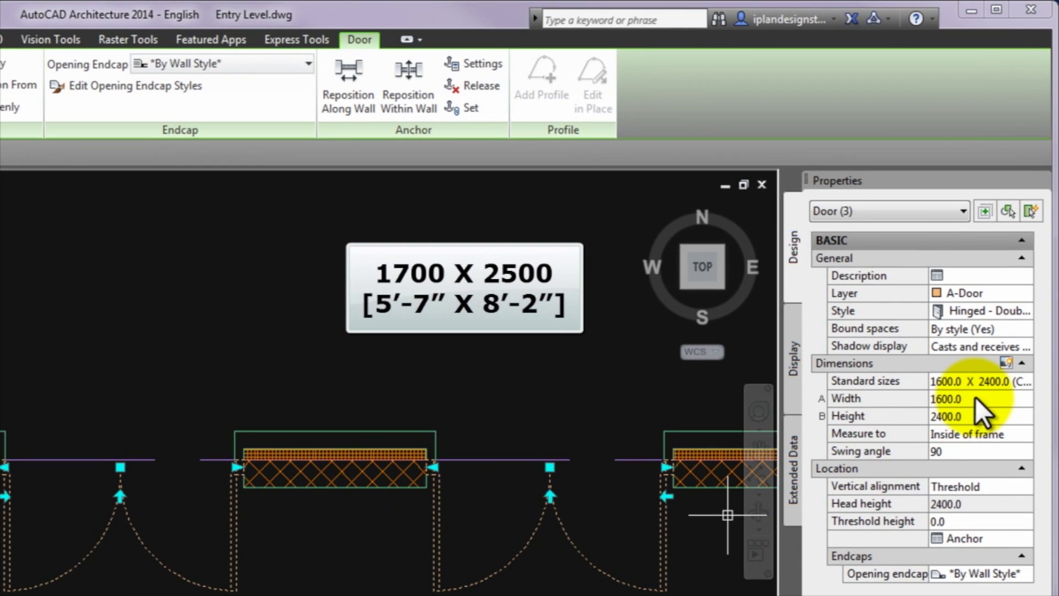
{"action": "left_click", "coordinate": [1000, 286]}
{"action": "type", "text": "1700"}
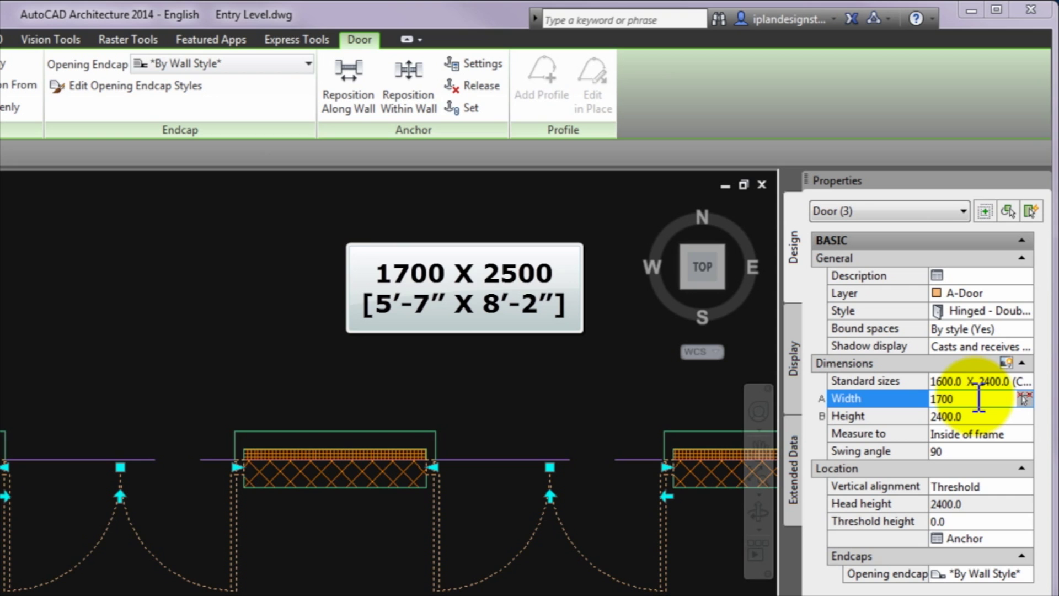
{"action": "key", "text": "Tab"}
{"action": "type", "text": "2500"}
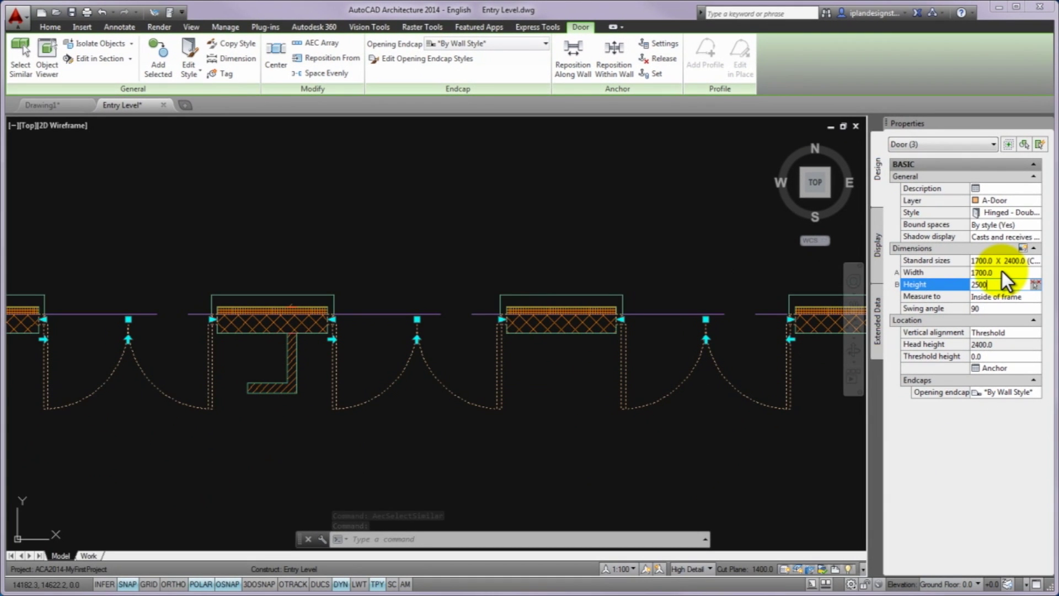
{"action": "key", "text": "Tab"}
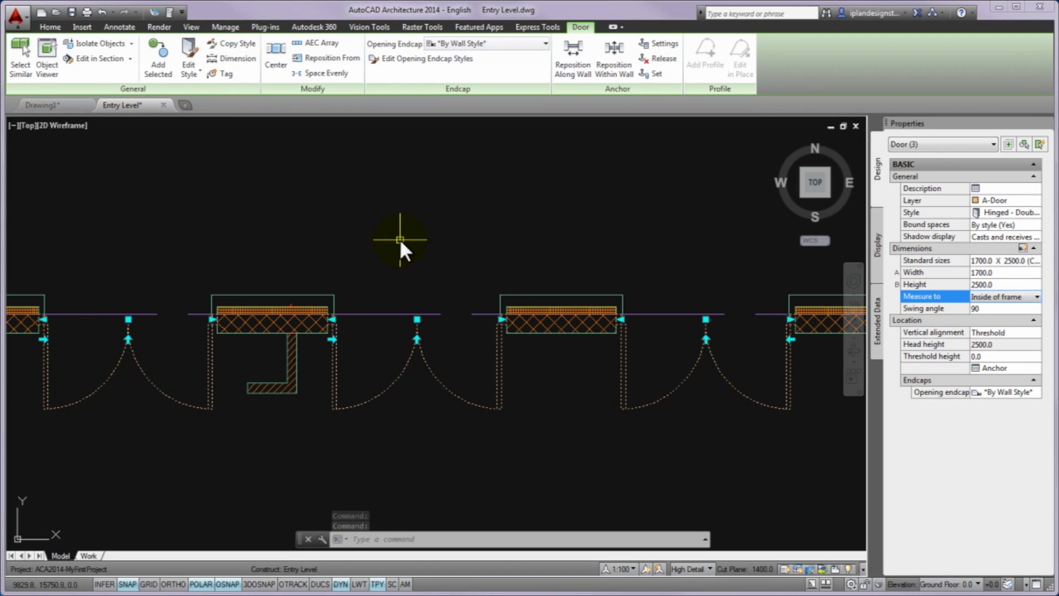
{"action": "key", "text": "Escape"}
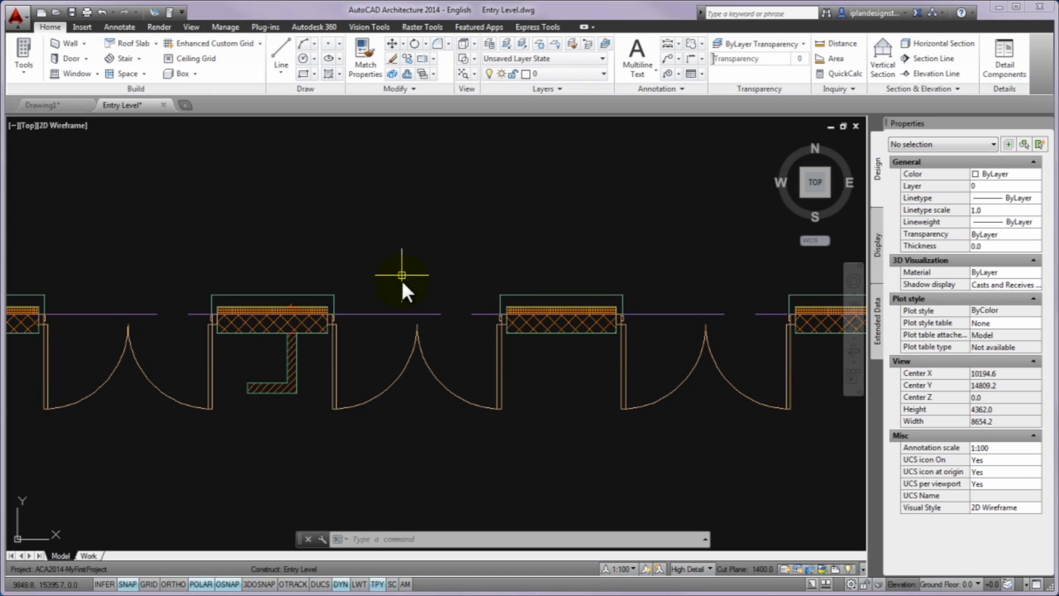
Step: Set the frame A-Width to 100 in the middle double door's style, Hinged - Double - Full Lite
{"action": "left_click", "coordinate": [408, 356]}
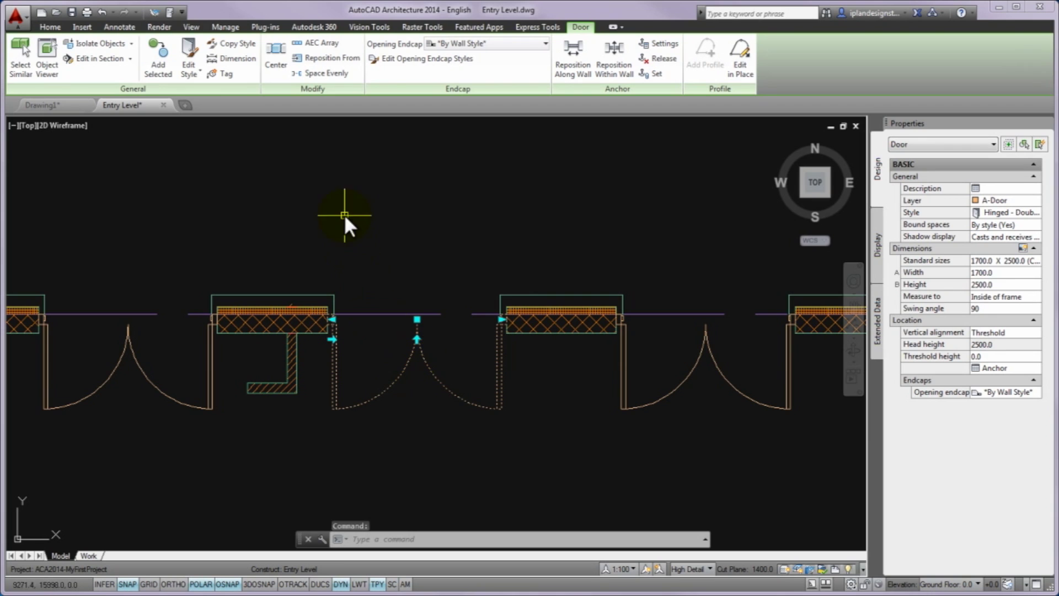
{"action": "right_click", "coordinate": [356, 163]}
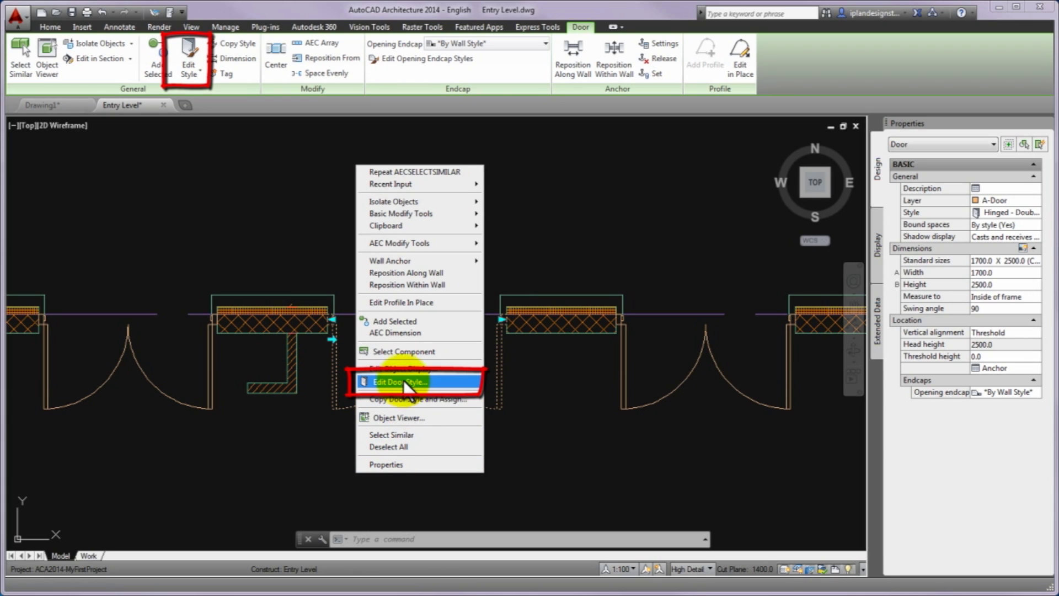
{"action": "left_click", "coordinate": [319, 237]}
{"action": "left_click", "coordinate": [292, 241]}
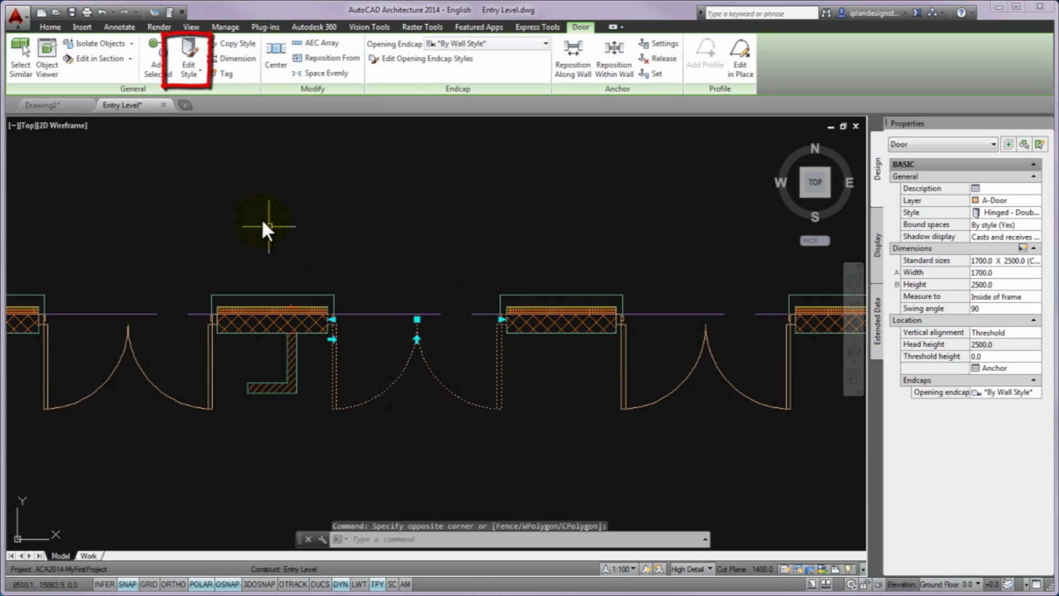
{"action": "left_click", "coordinate": [190, 48]}
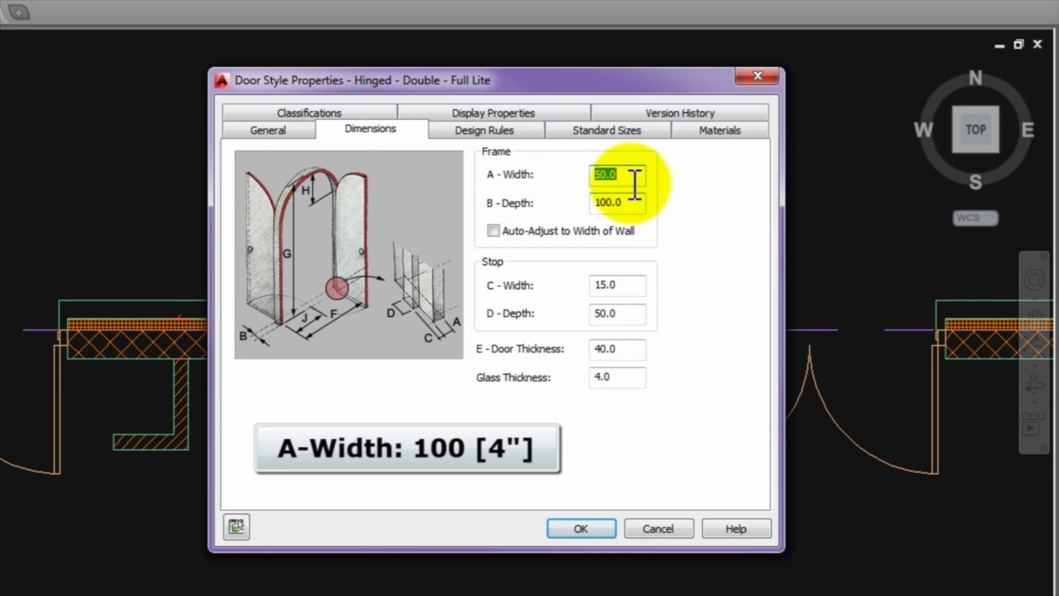
{"action": "type", "text": "100"}
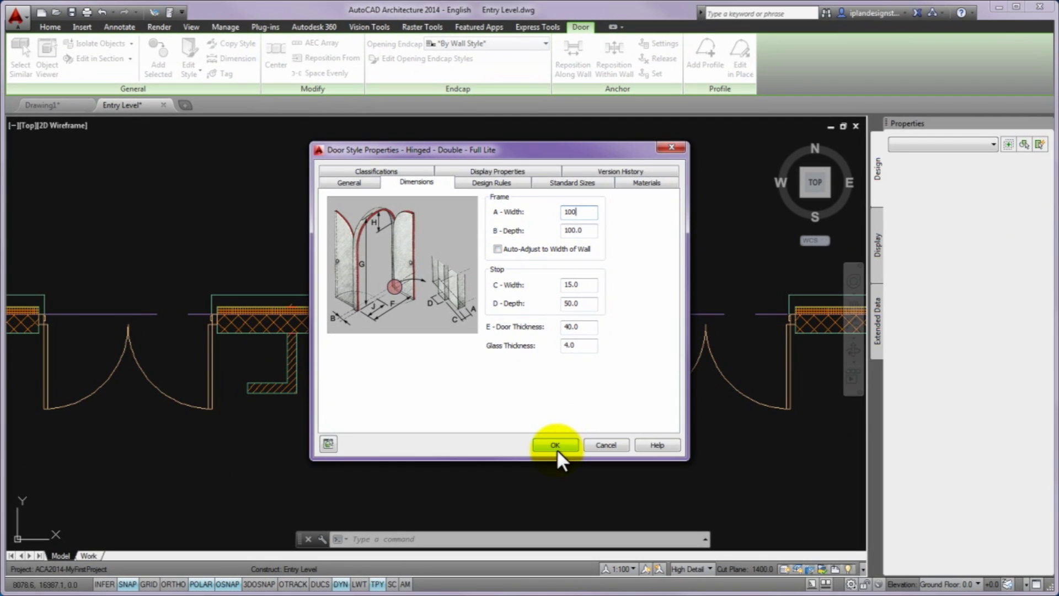
{"action": "left_click", "coordinate": [555, 445]}
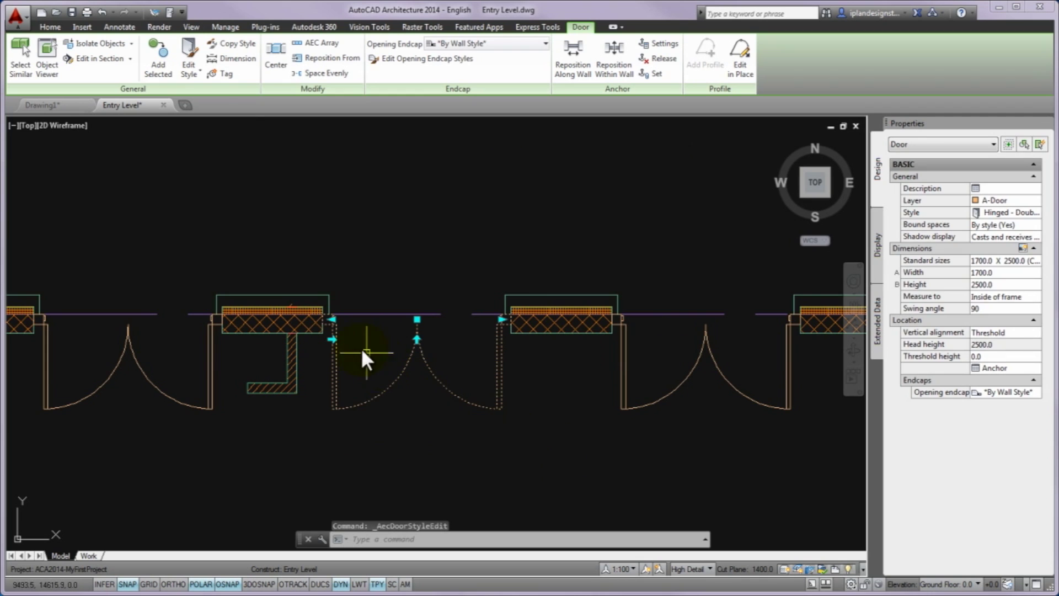
Step: Reposition the double door west of the L-shaped wall along its wall, setting its near edge 1360 from the middle door's facing frame edge
{"action": "scroll", "coordinate": [350, 330], "scroll_direction": "up", "scroll_amount": 3}
{"action": "mouse_move", "coordinate": [363, 331]}
{"action": "middle_mouse_down"}
{"action": "mouse_move", "coordinate": [381, 334]}
{"action": "mouse_move", "coordinate": [350, 310]}
{"action": "middle_mouse_up"}
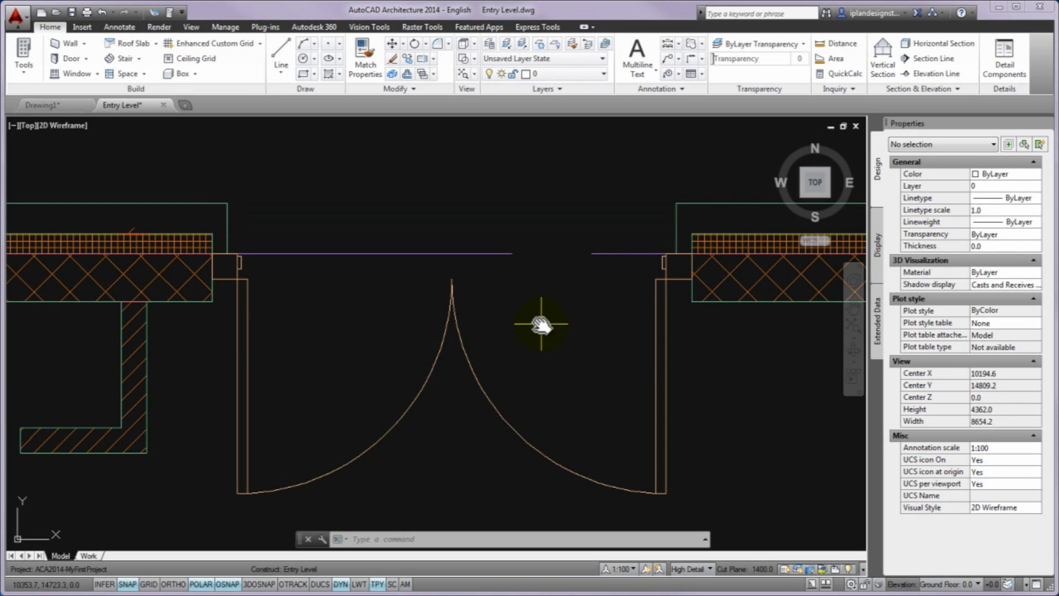
{"action": "scroll", "coordinate": [539, 308], "scroll_direction": "down", "scroll_amount": 2}
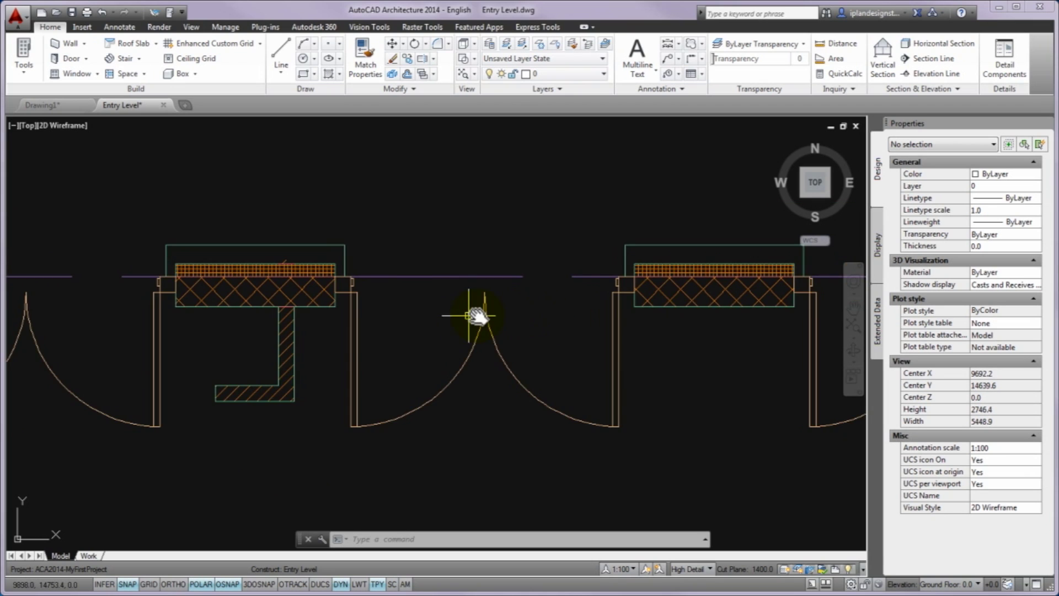
{"action": "middle_click_drag", "start_coordinate": [475, 310], "coordinate": [549, 315]}
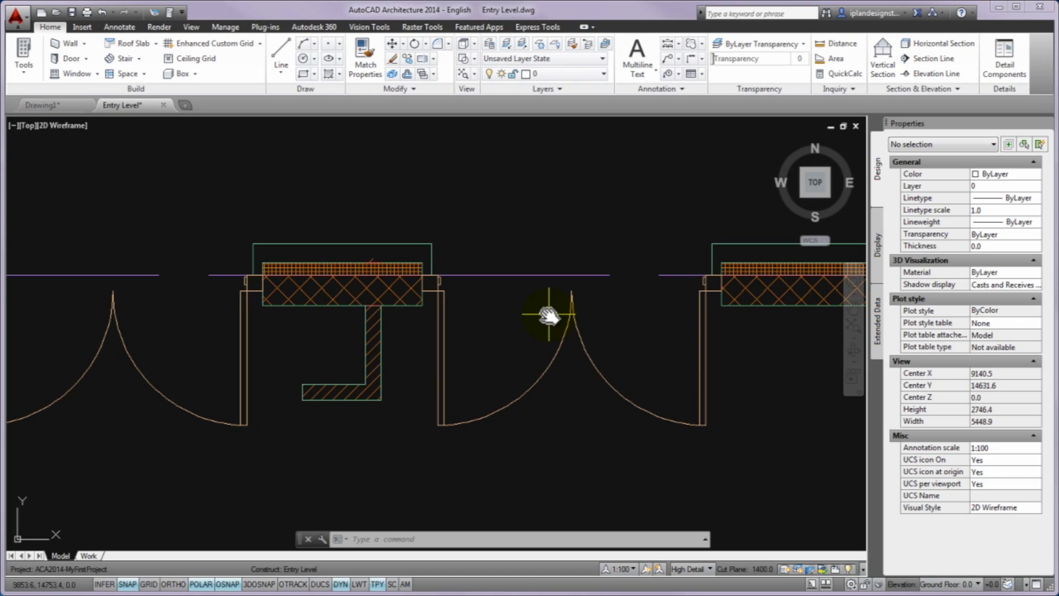
{"action": "middle_click_drag", "start_coordinate": [549, 314], "coordinate": [397, 338]}
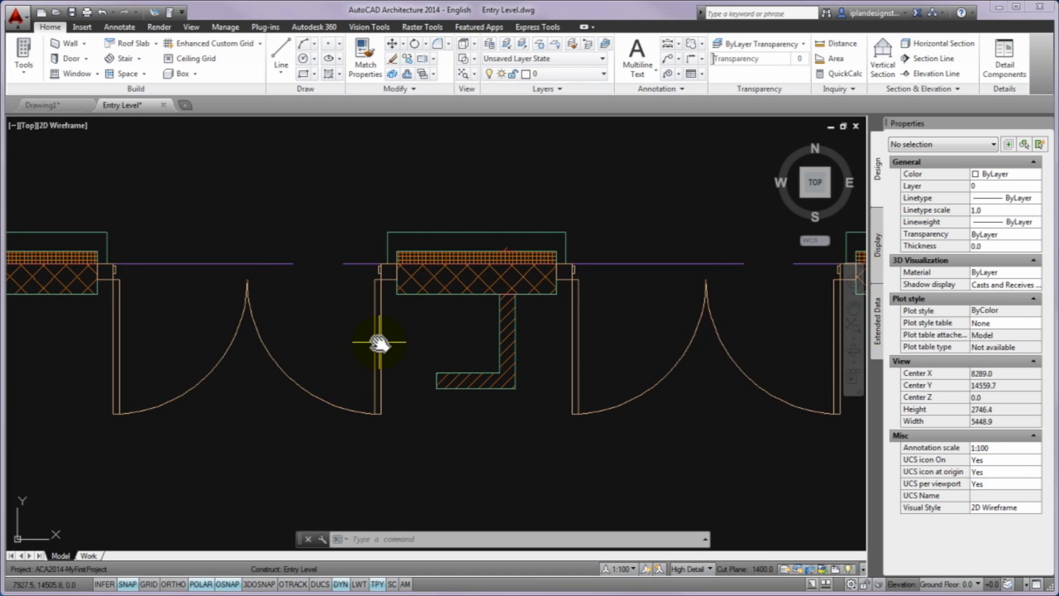
{"action": "left_click", "coordinate": [380, 343]}
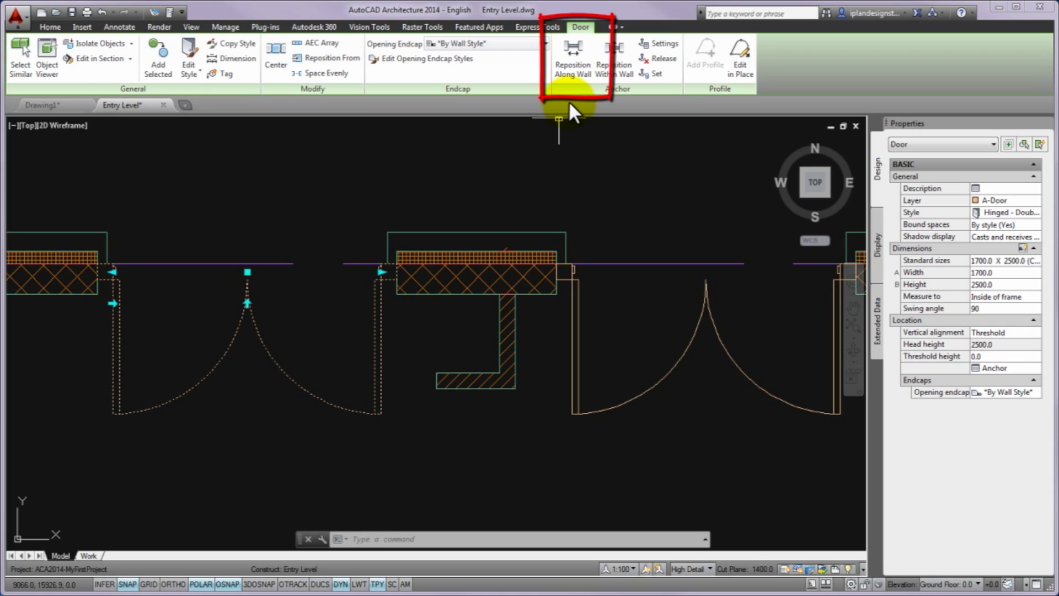
{"action": "left_click", "coordinate": [574, 62]}
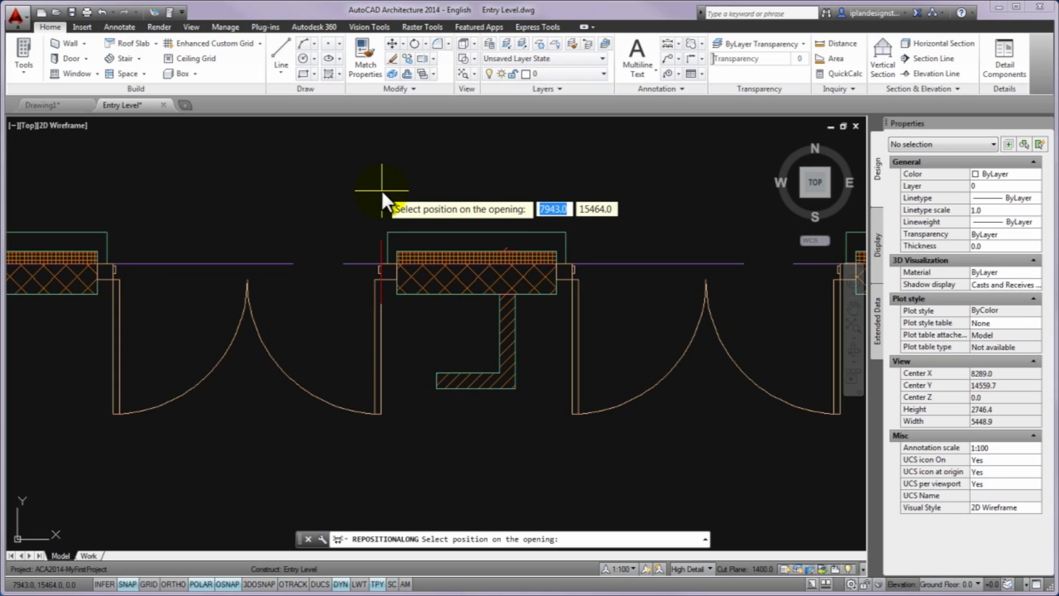
{"action": "left_click", "coordinate": [382, 190]}
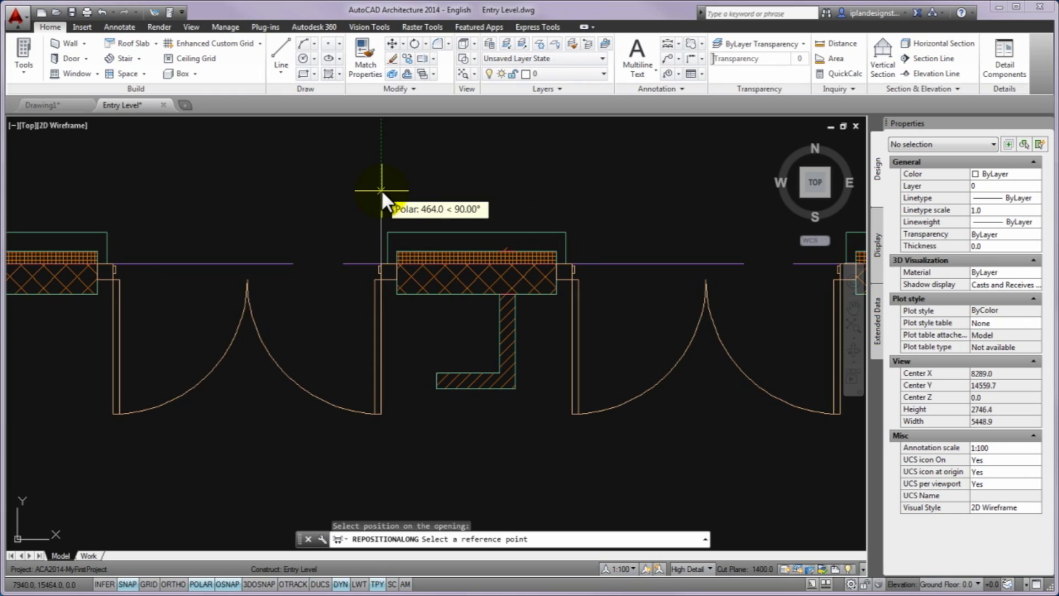
{"action": "left_click", "coordinate": [571, 262]}
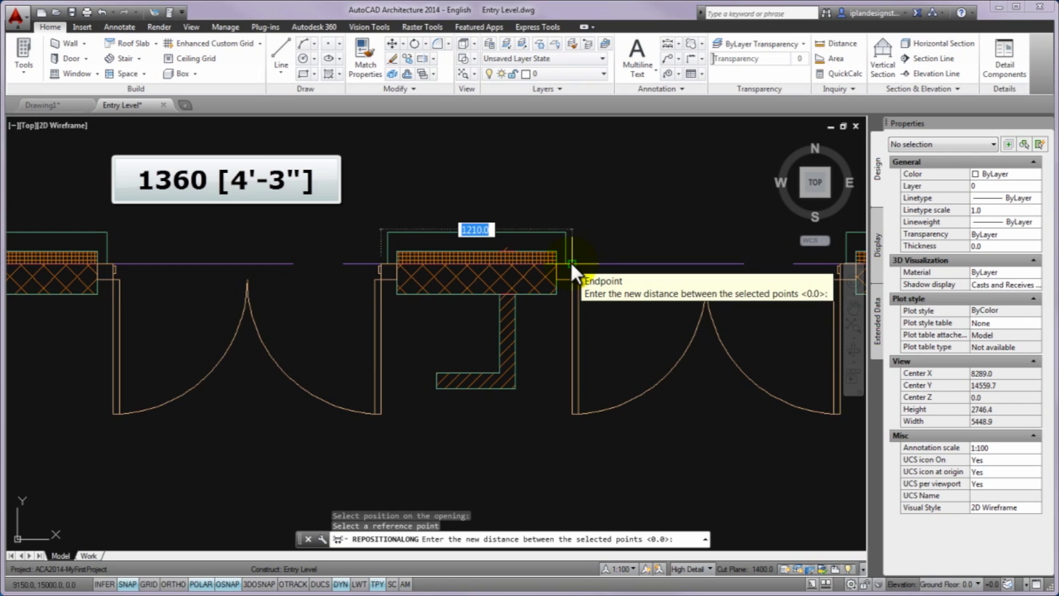
{"action": "type", "text": "1360"}
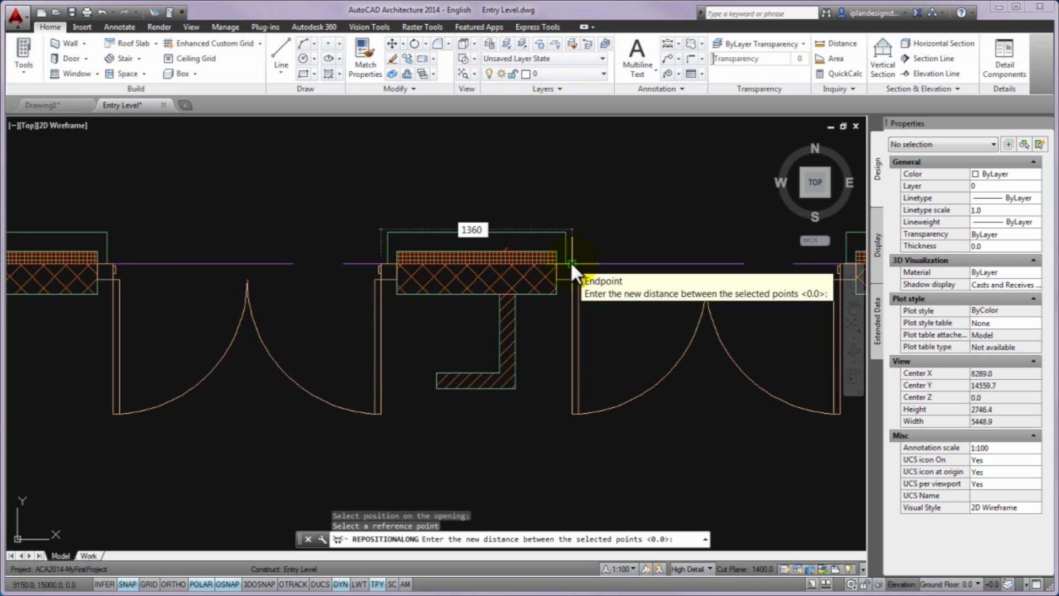
{"action": "key", "text": "Return"}
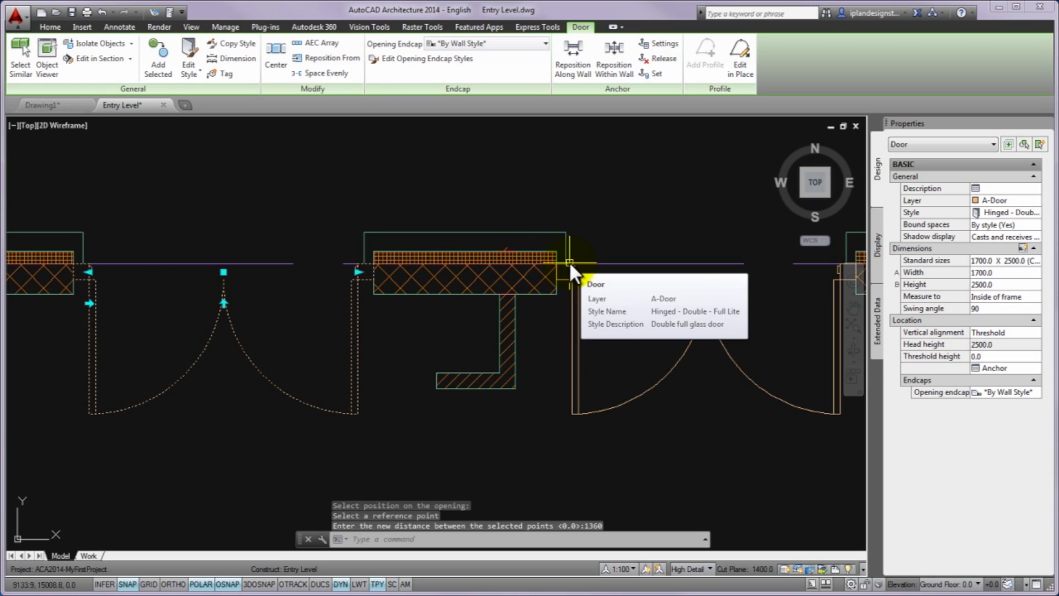
{"action": "key", "text": "Escape"}
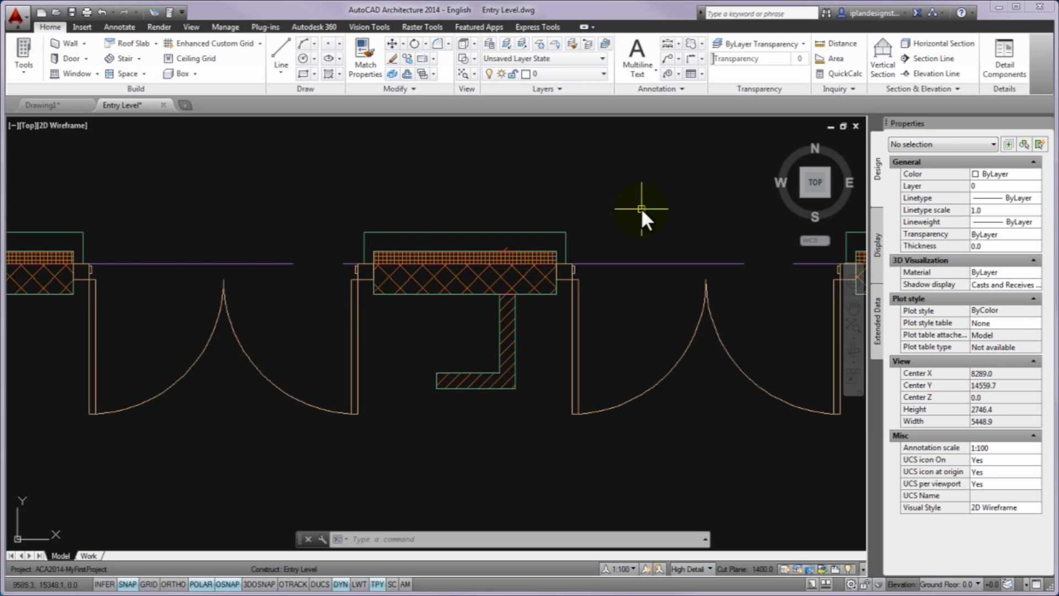
Step: Move the easternmost double door 150 along the wall towards the building corner
{"action": "middle_click_drag", "start_coordinate": [638, 216], "coordinate": [342, 243]}
{"action": "middle_click_drag", "start_coordinate": [663, 238], "coordinate": [317, 219]}
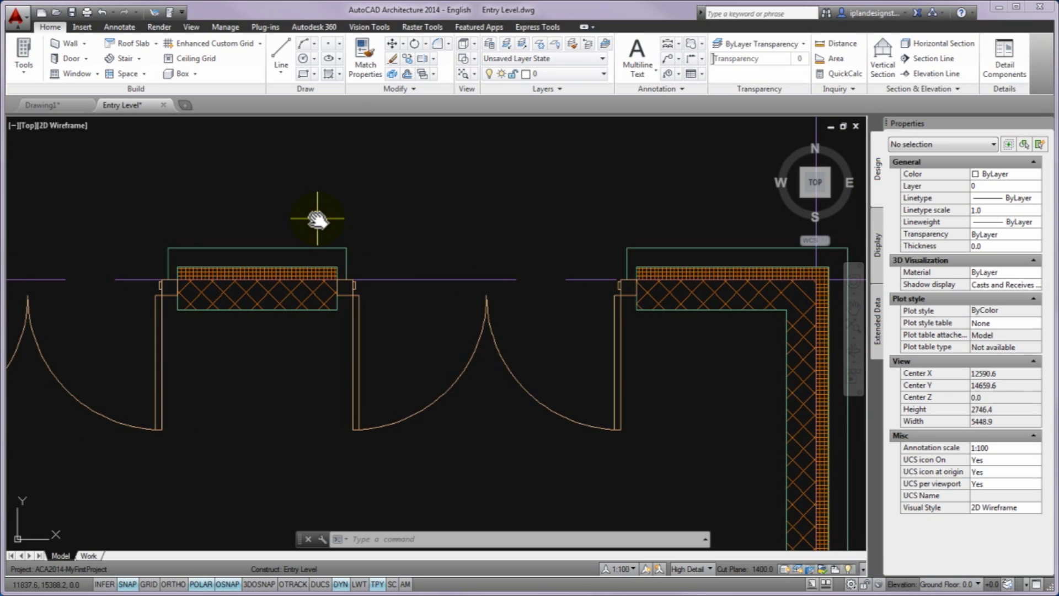
{"action": "left_click", "coordinate": [487, 320]}
{"action": "left_click", "coordinate": [485, 288]}
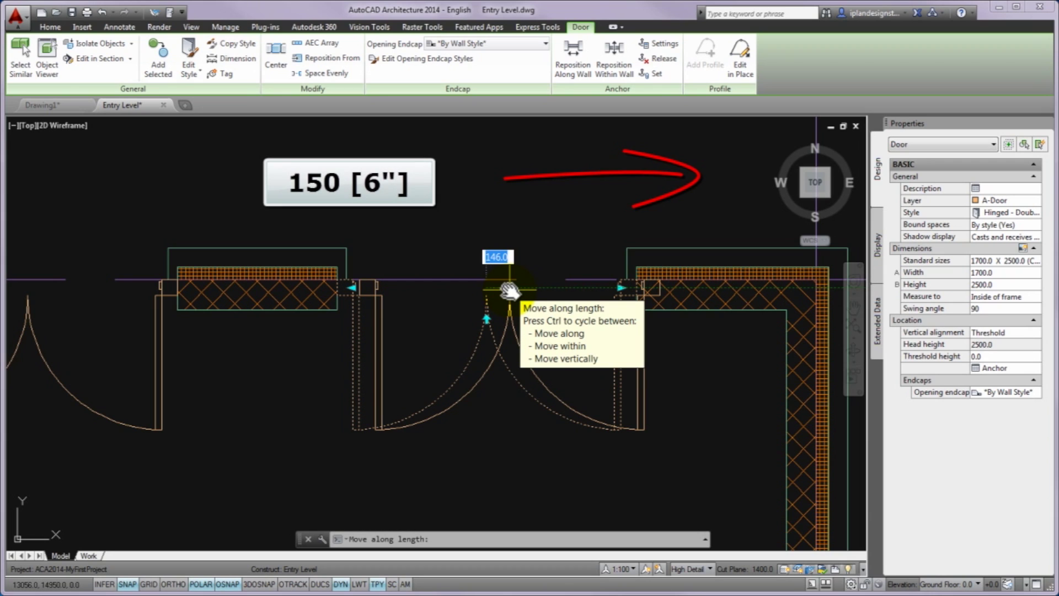
{"action": "type", "text": "150"}
{"action": "key", "text": "Return"}
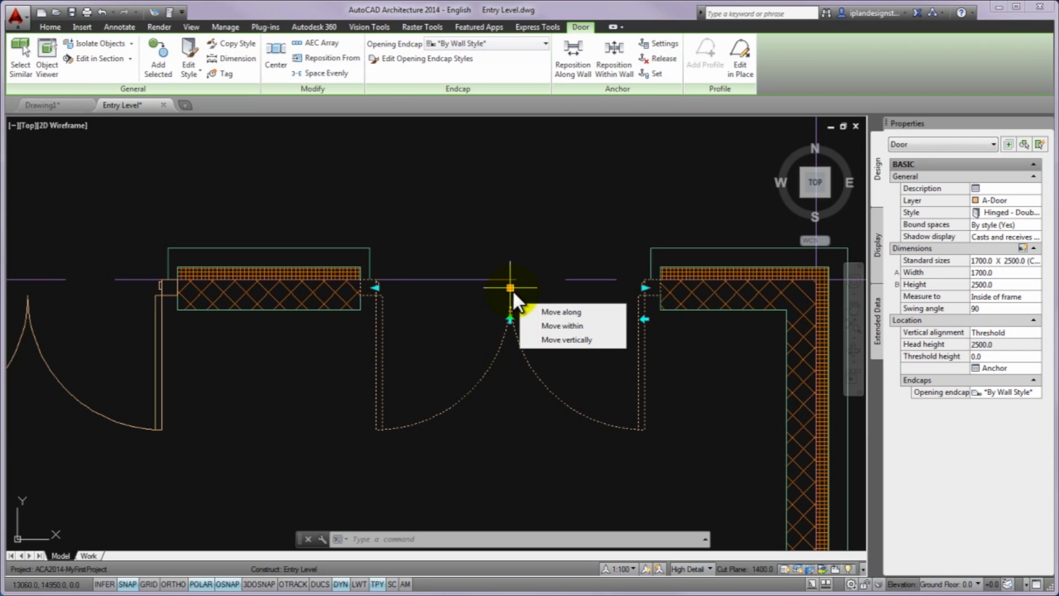
{"action": "left_click", "coordinate": [510, 287]}
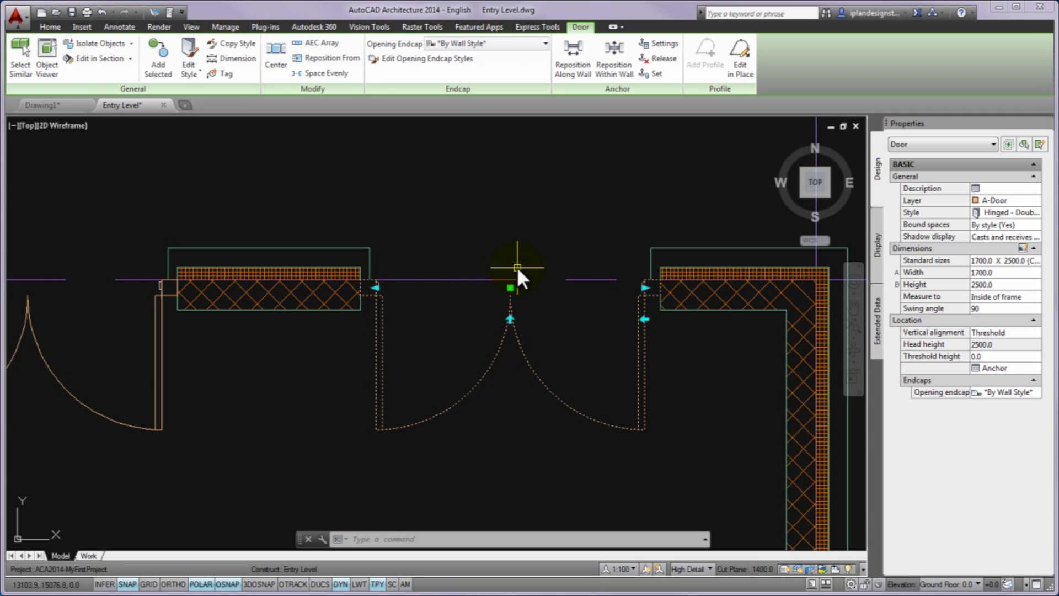